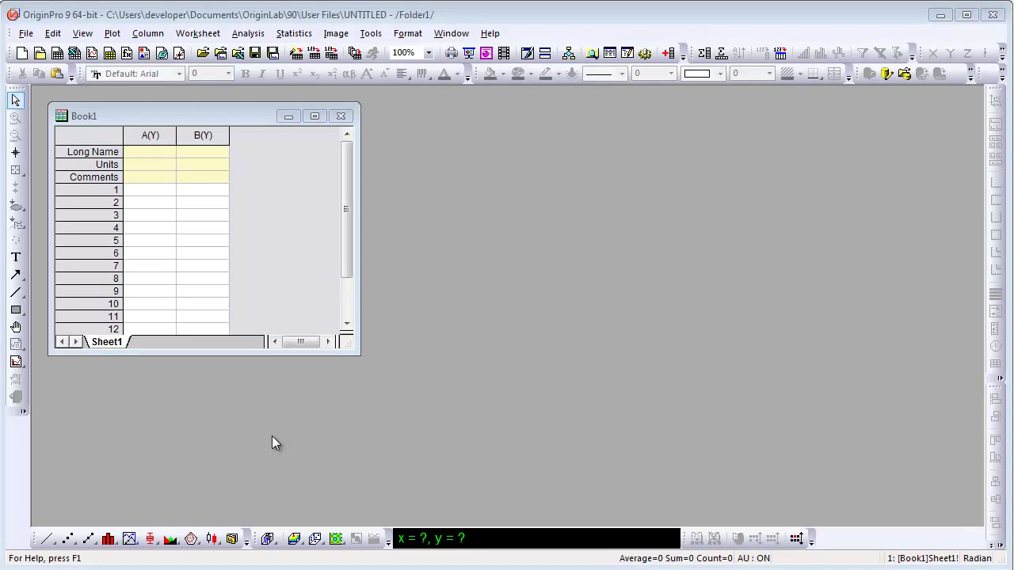
Open the Alkanes.opj sample project from the Data Exploration samples folder
left_click(26, 34)
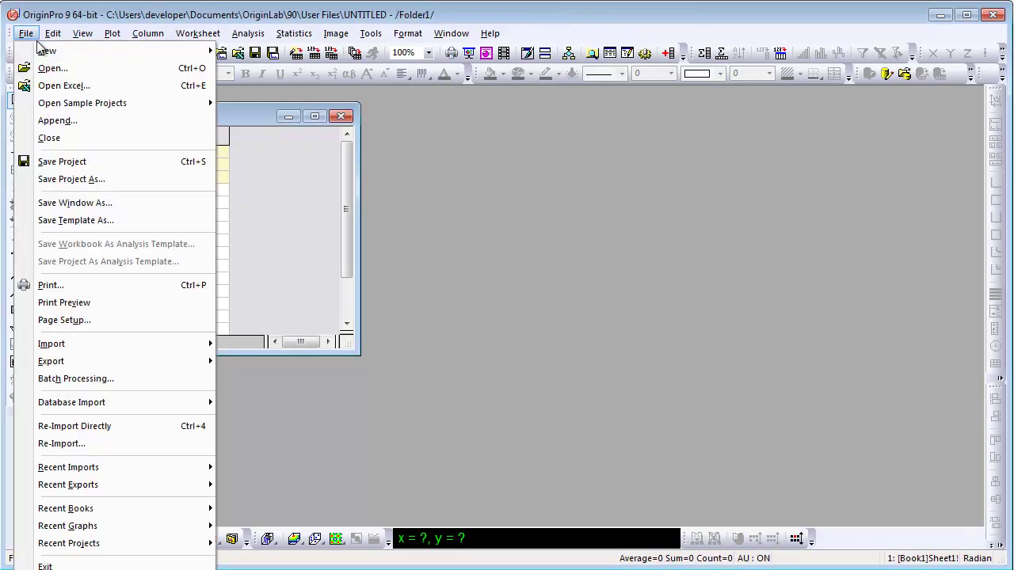
left_click(50, 70)
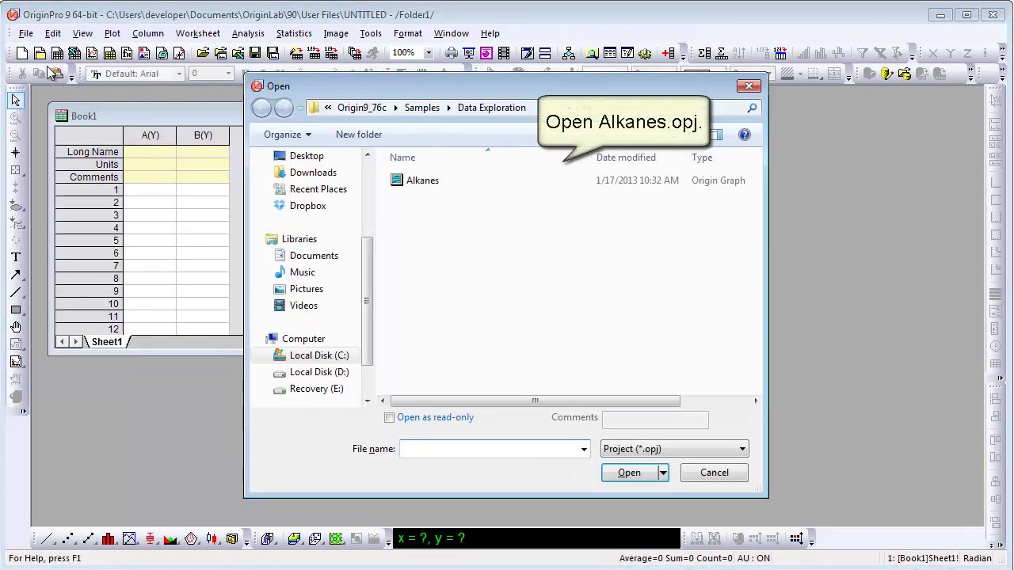
left_click(398, 177)
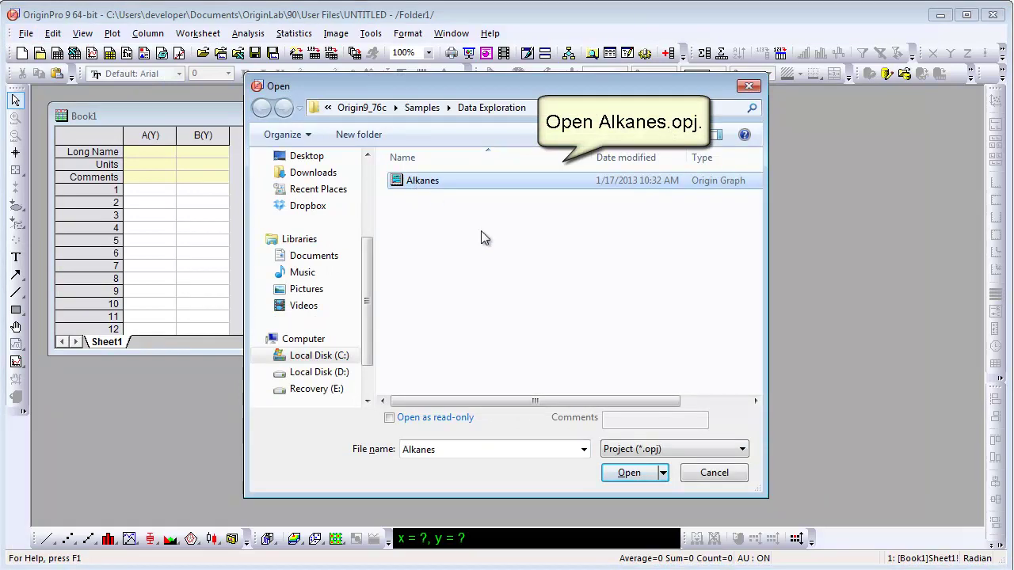
left_click(626, 472)
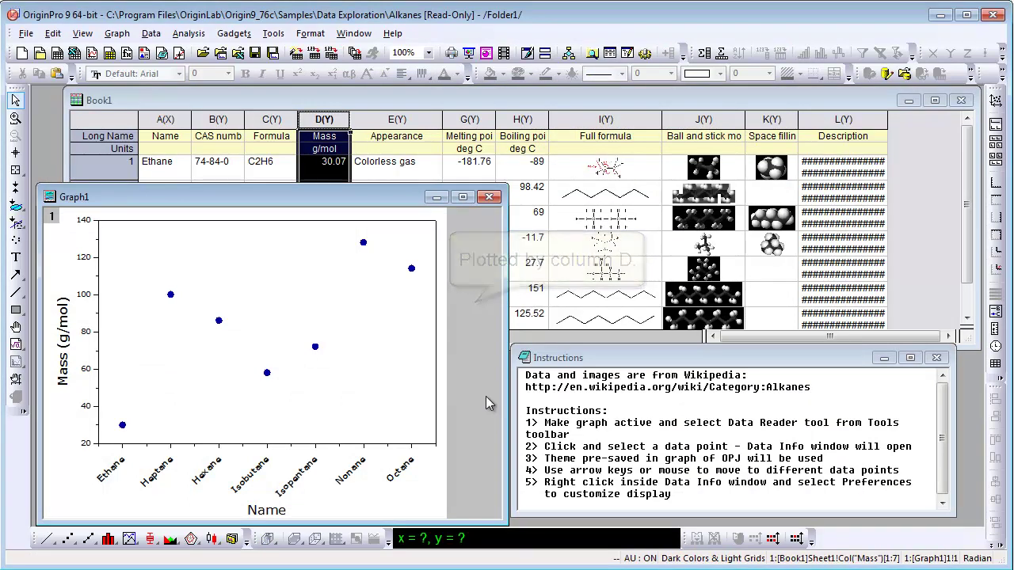
Read the Hexane point (Mass 86.18) with the Data Reader and dock Data Info at the bottom
left_click(15, 174)
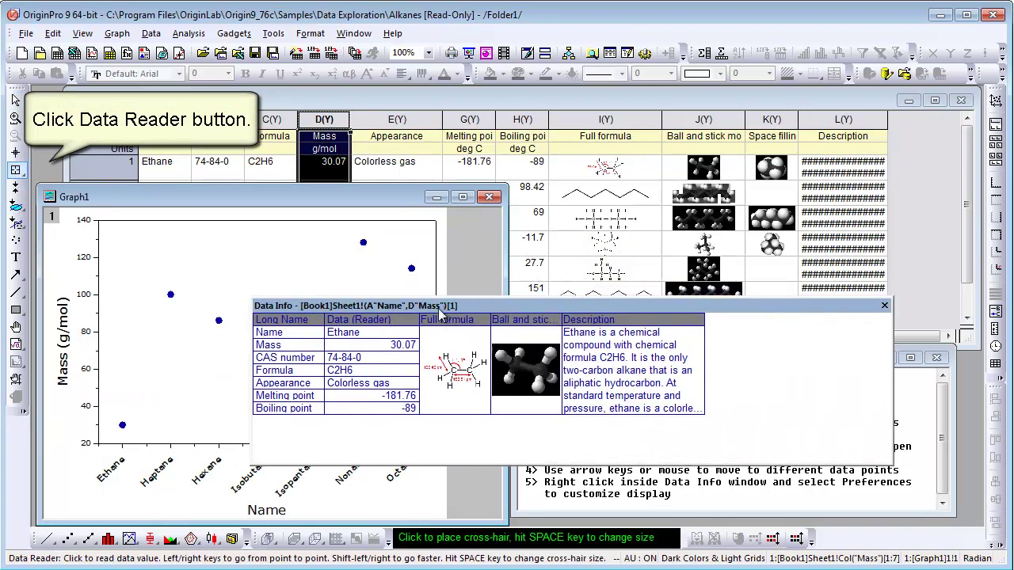
left_click(221, 322)
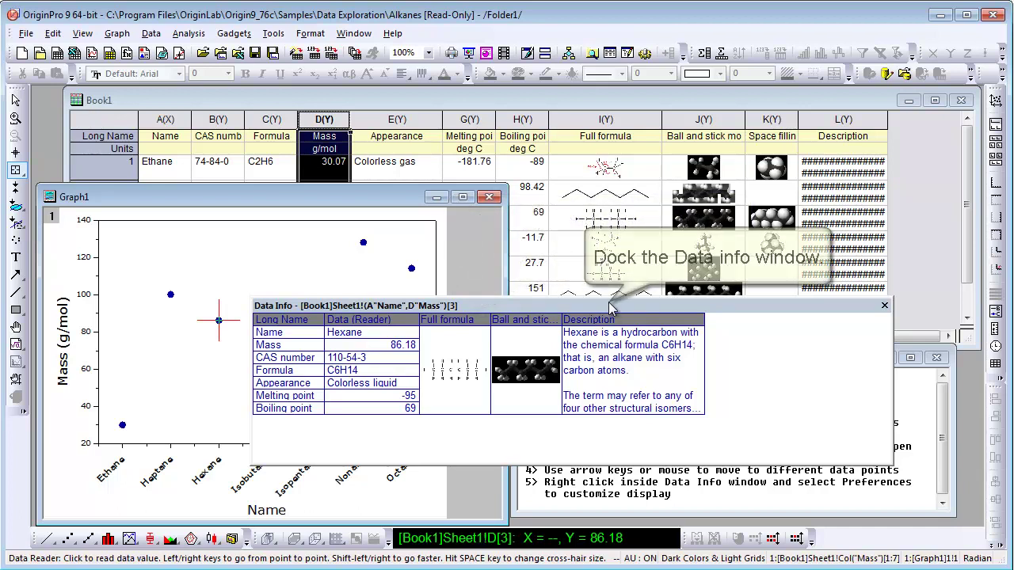
mouse_move(609, 311)
left_mouse_down()
mouse_move(598, 342)
mouse_move(511, 333)
left_mouse_up()
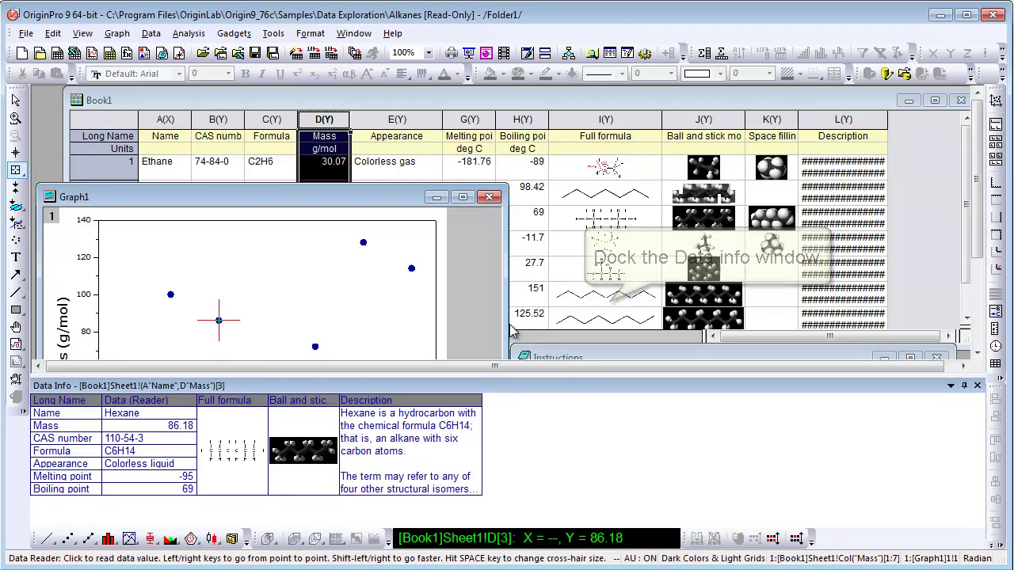
Set the Data Info report title to Index Only so it shows just [3]
right_click(529, 402)
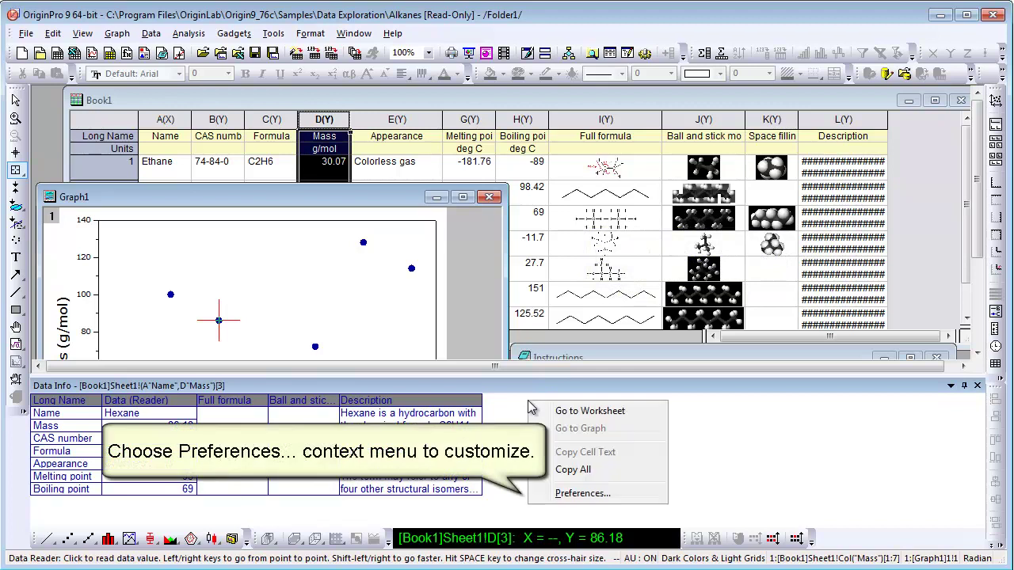
left_click(554, 492)
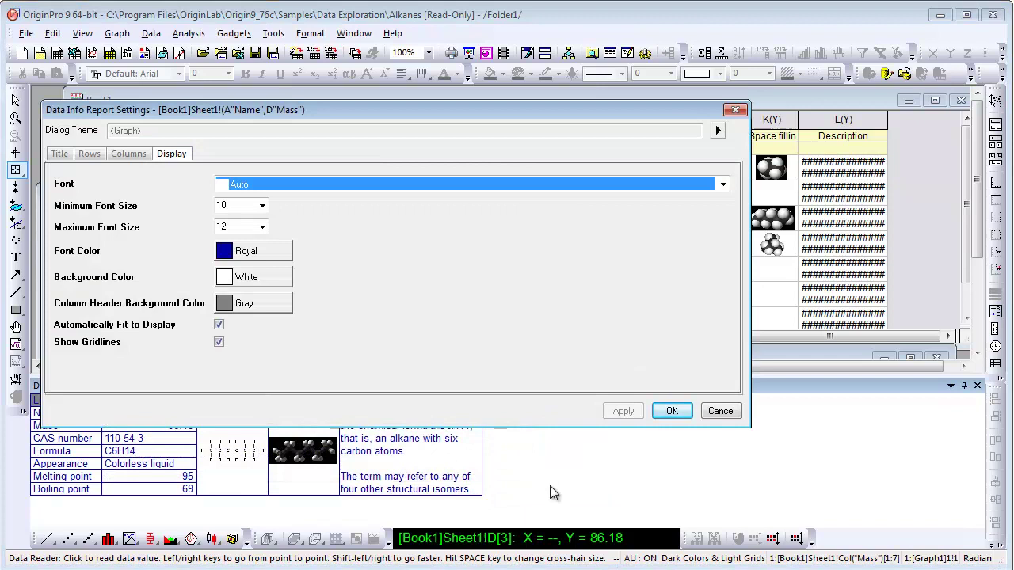
left_click(66, 156)
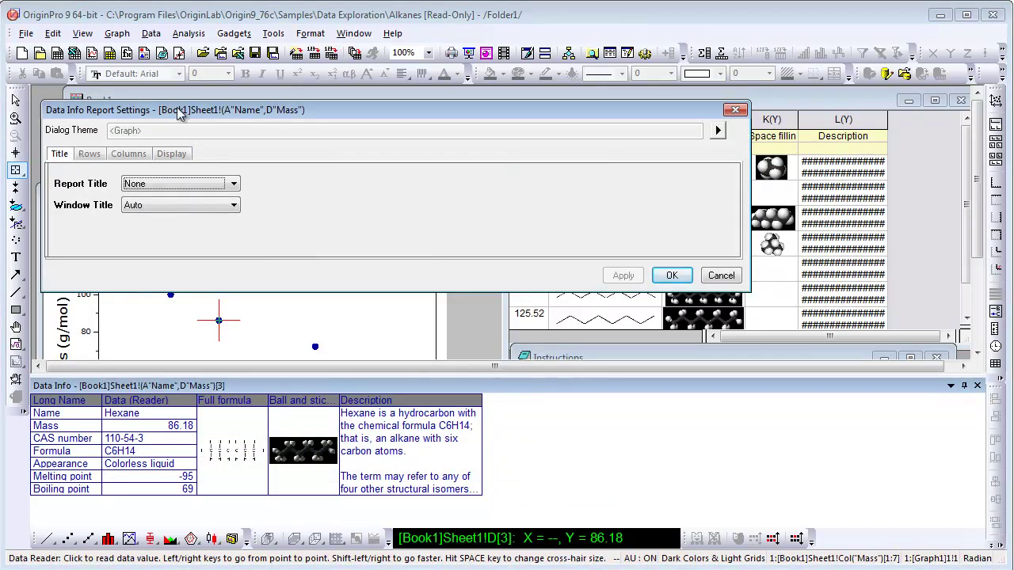
left_click_drag(179, 113, 420, 228)
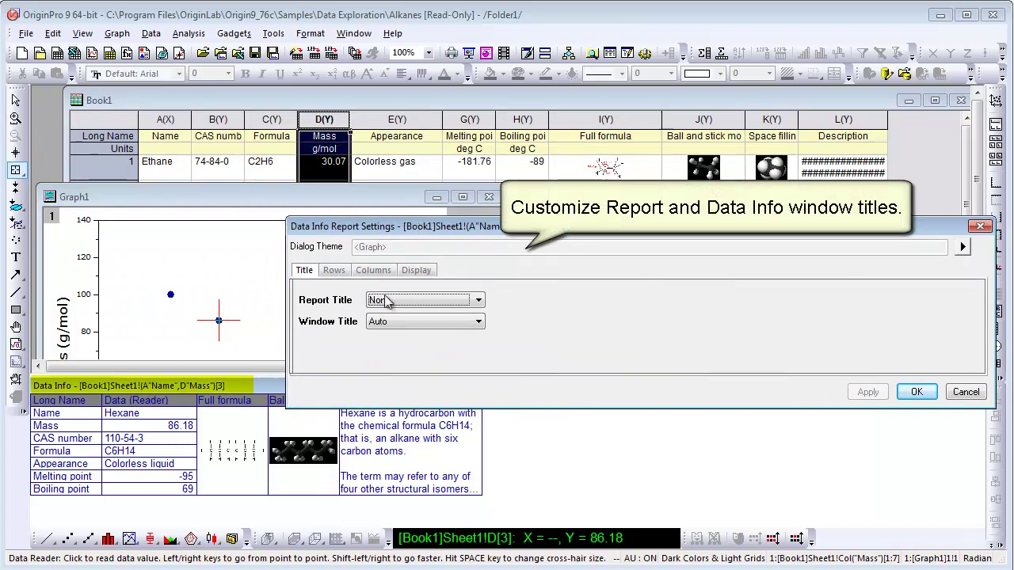
left_click(409, 302)
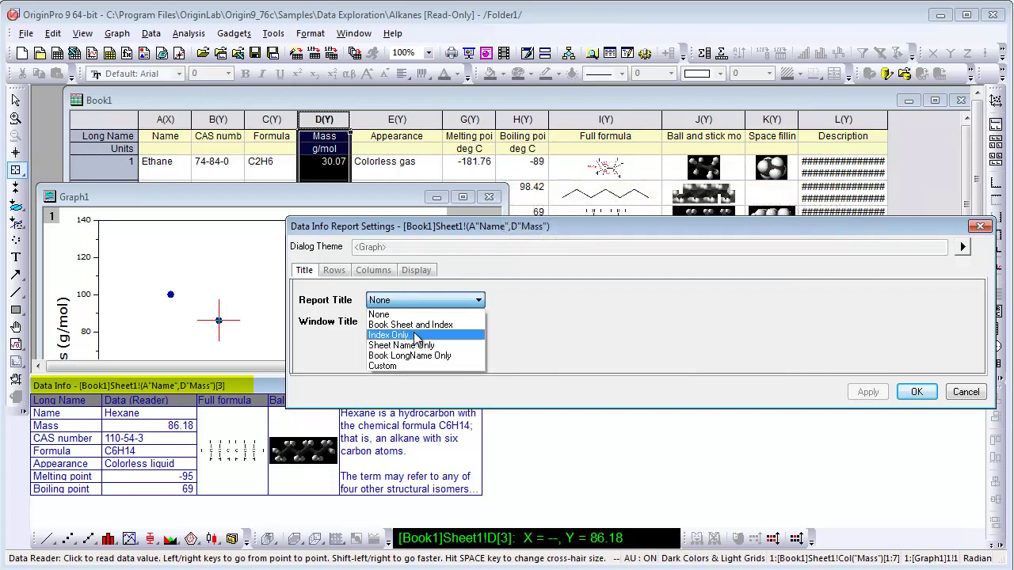
left_click(415, 335)
left_click(867, 392)
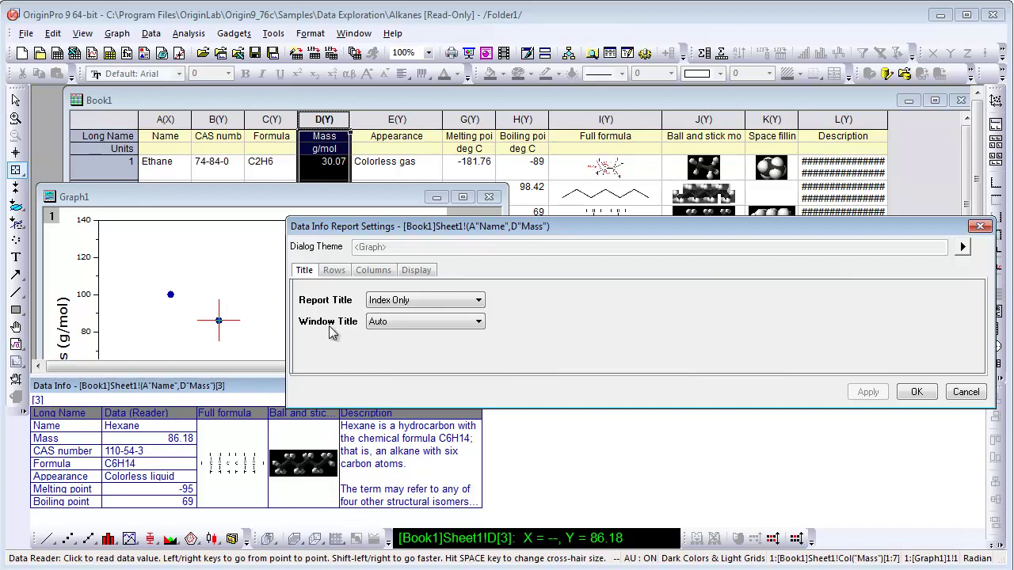
Insert a blank spacer row after the CAS number row and apply it
left_click(339, 272)
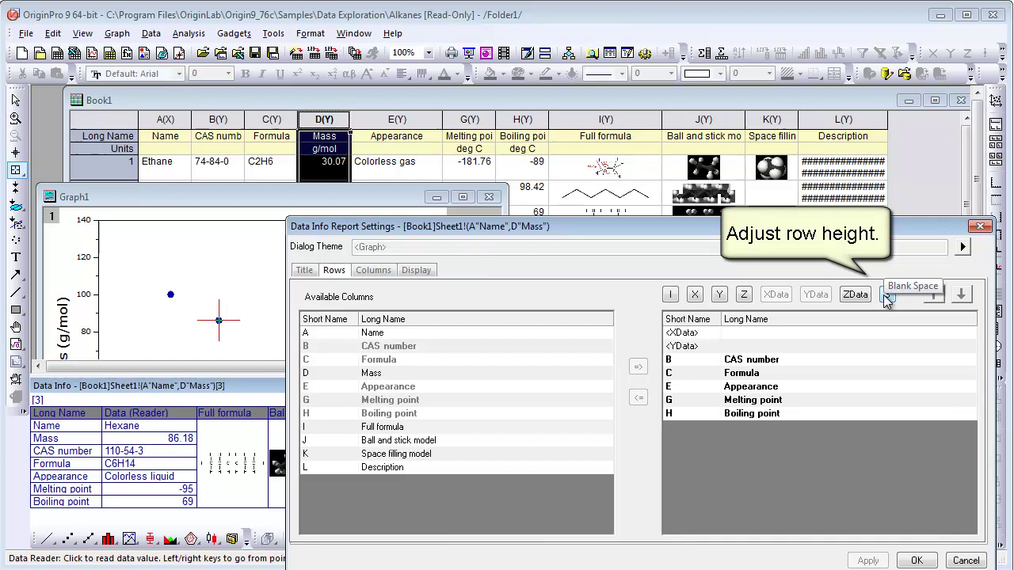
left_click(742, 360)
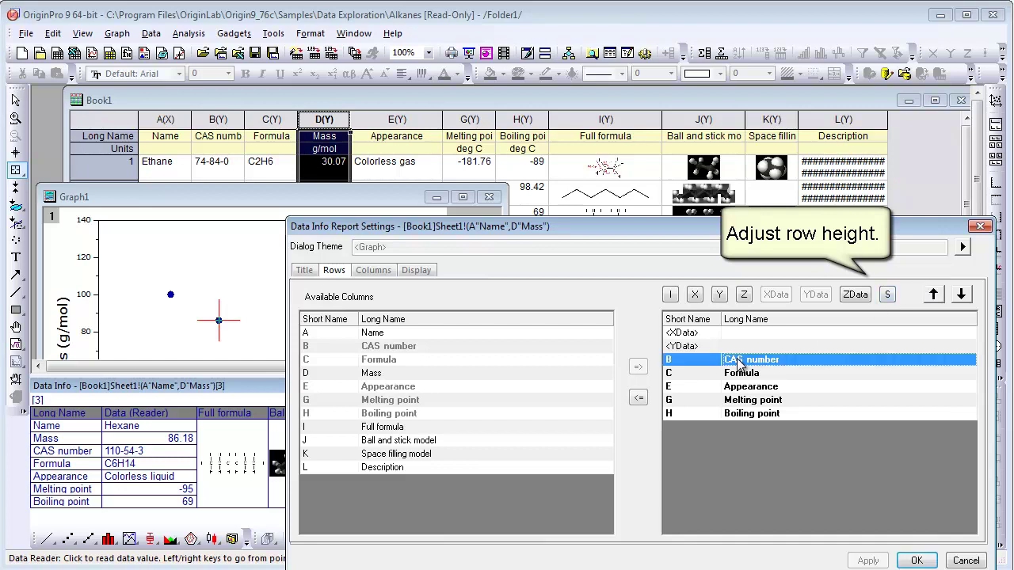
left_click(887, 295)
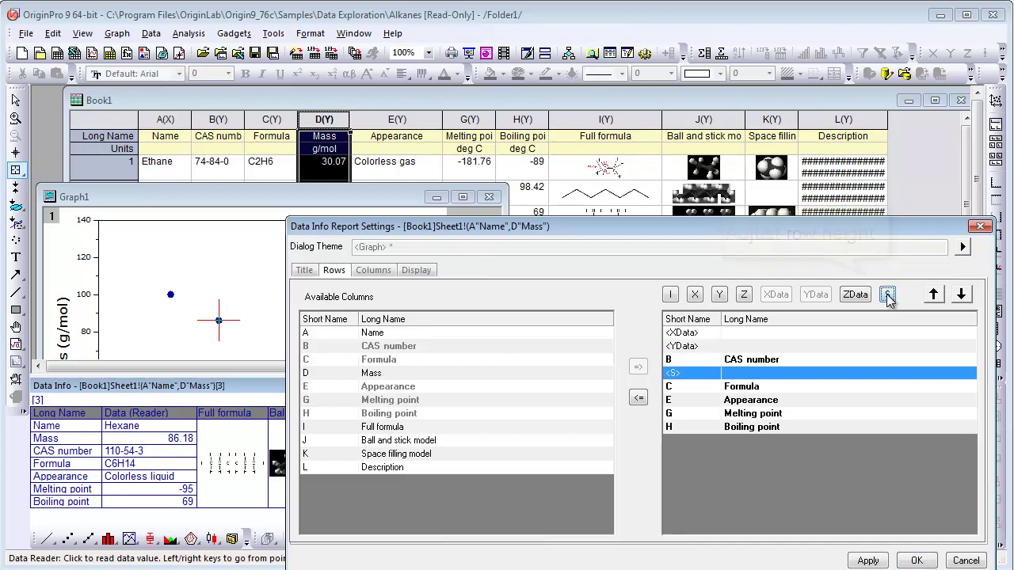
left_click(868, 561)
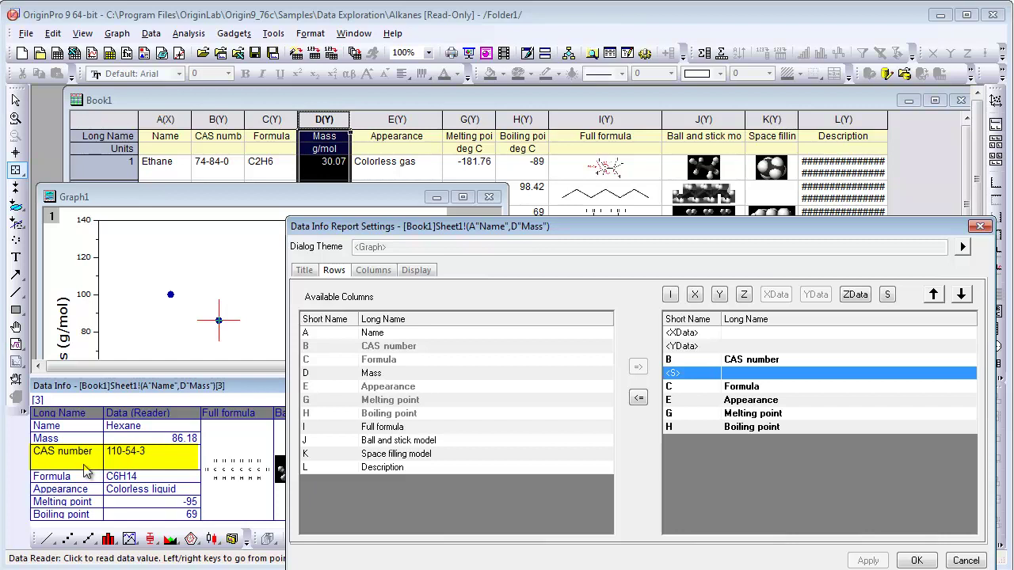
Remove the Boiling point row from the report rows and apply the change
left_click(693, 427)
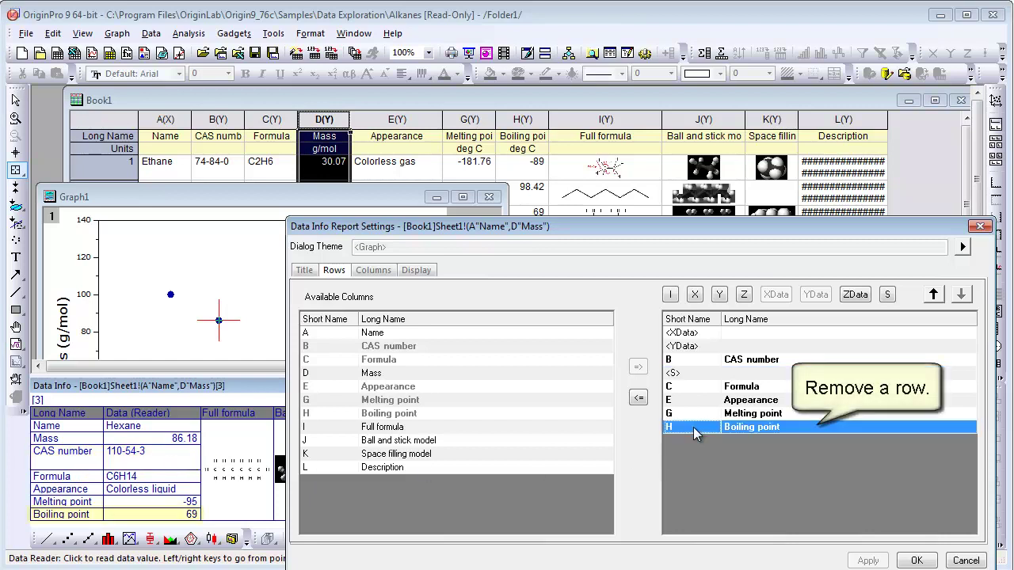
left_click(639, 398)
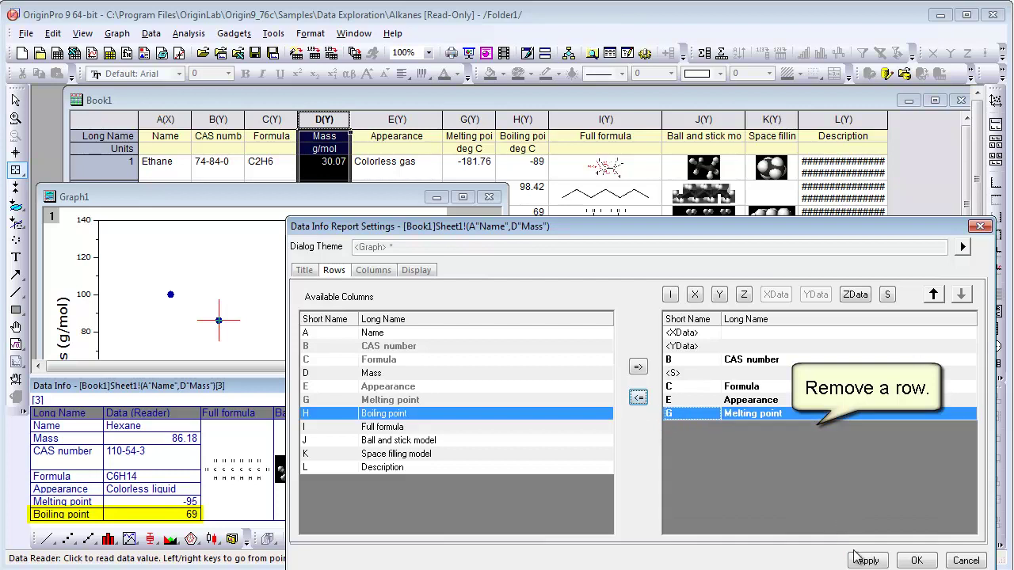
left_click(867, 561)
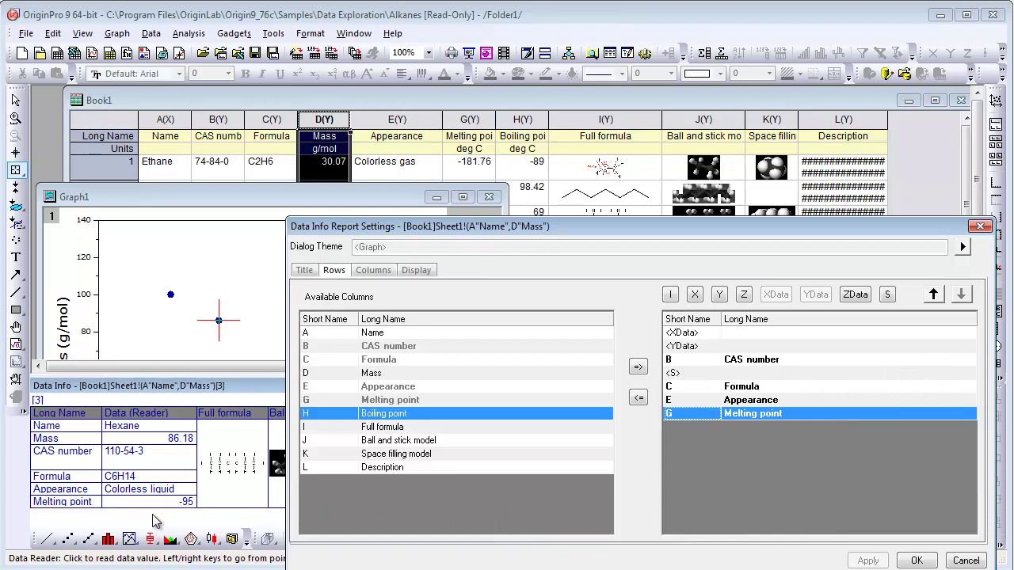
left_click(374, 270)
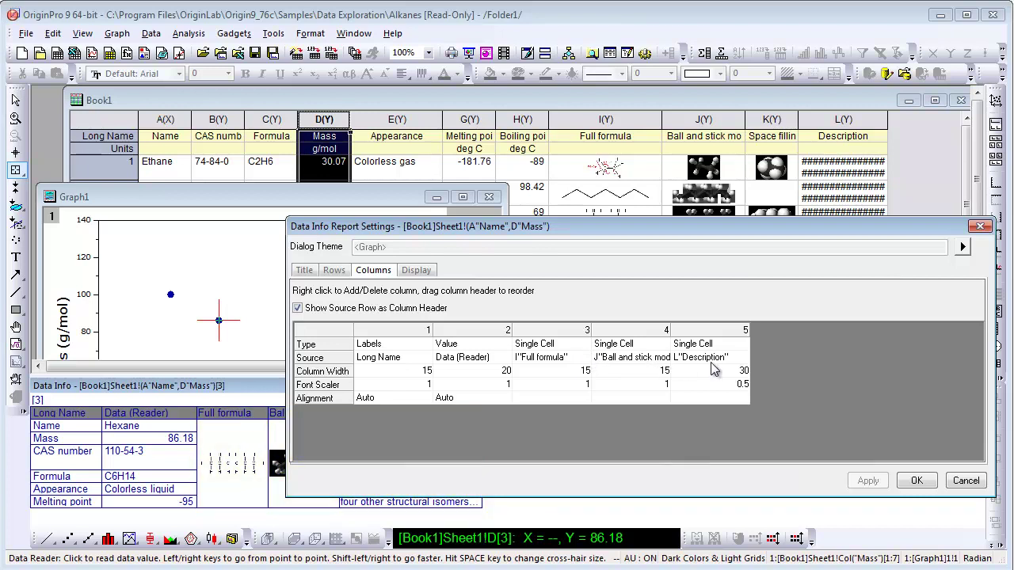
Add a Labels column sourced from Short Name and place it right after Long Name
right_click(769, 335)
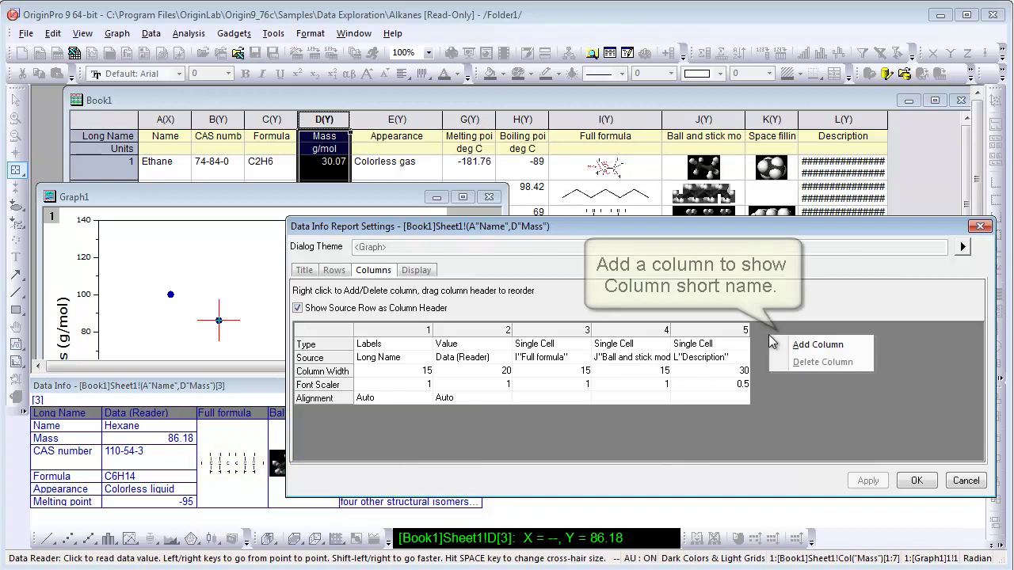
left_click(816, 345)
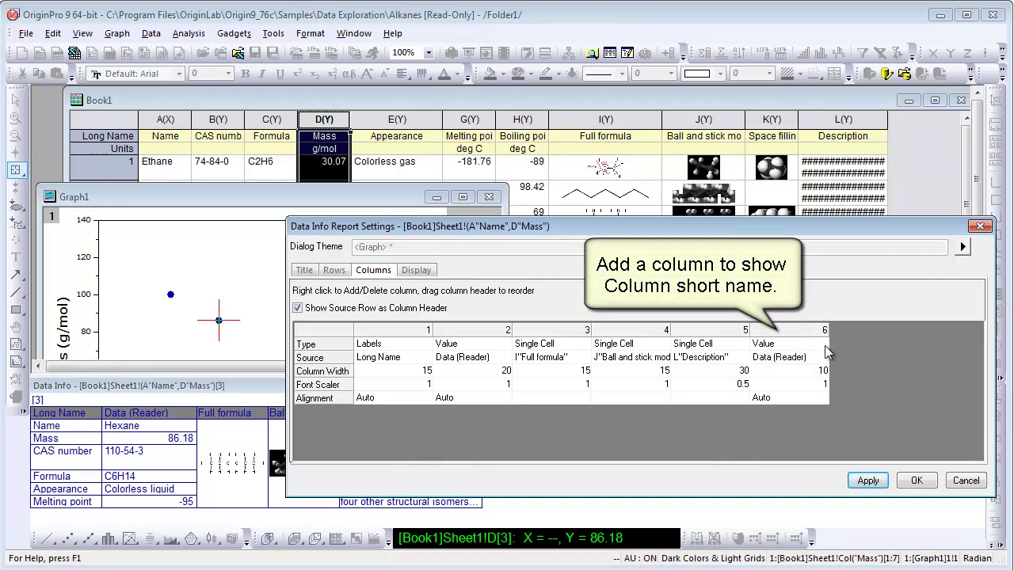
left_click(823, 345)
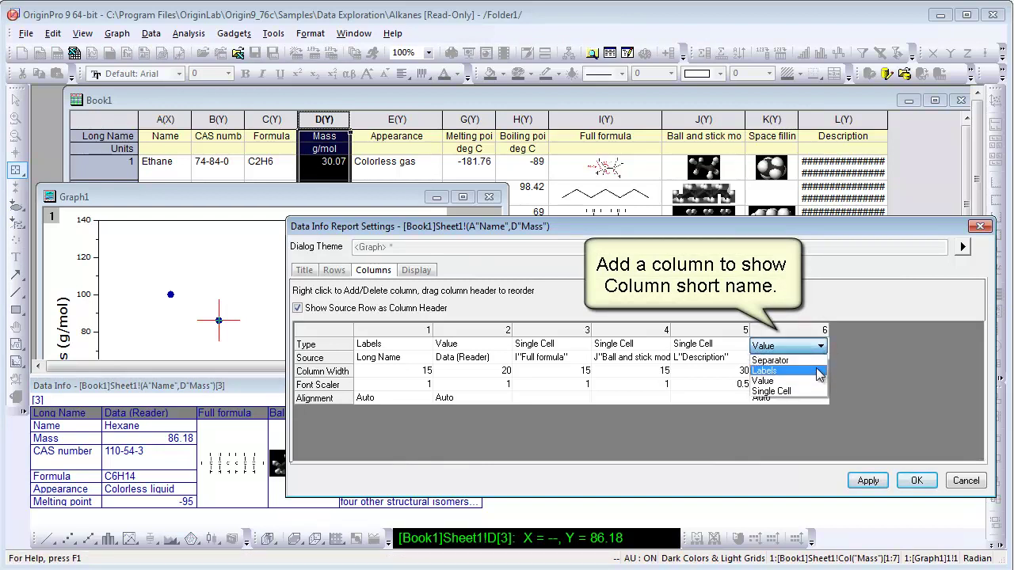
left_click(819, 373)
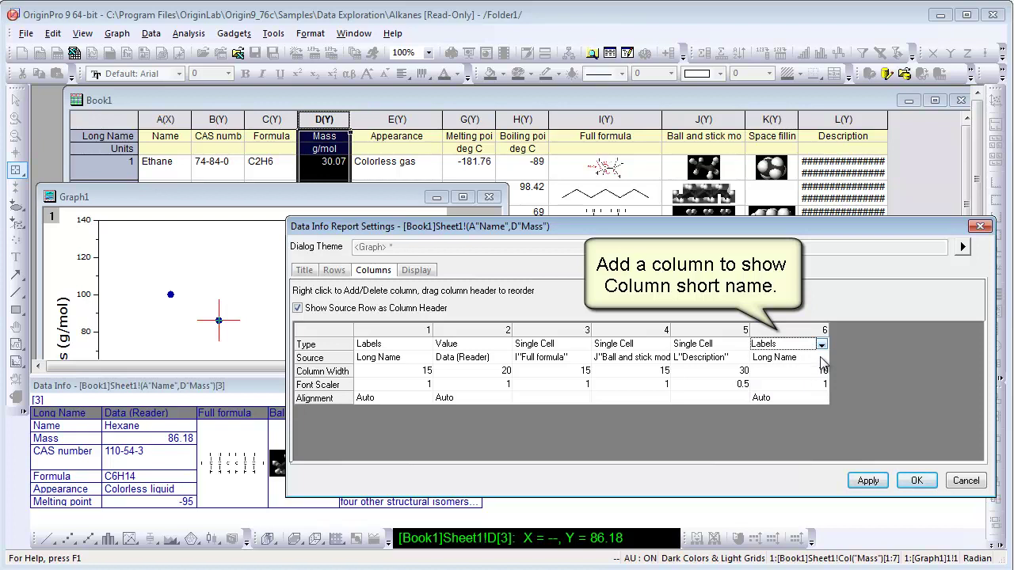
left_click(821, 358)
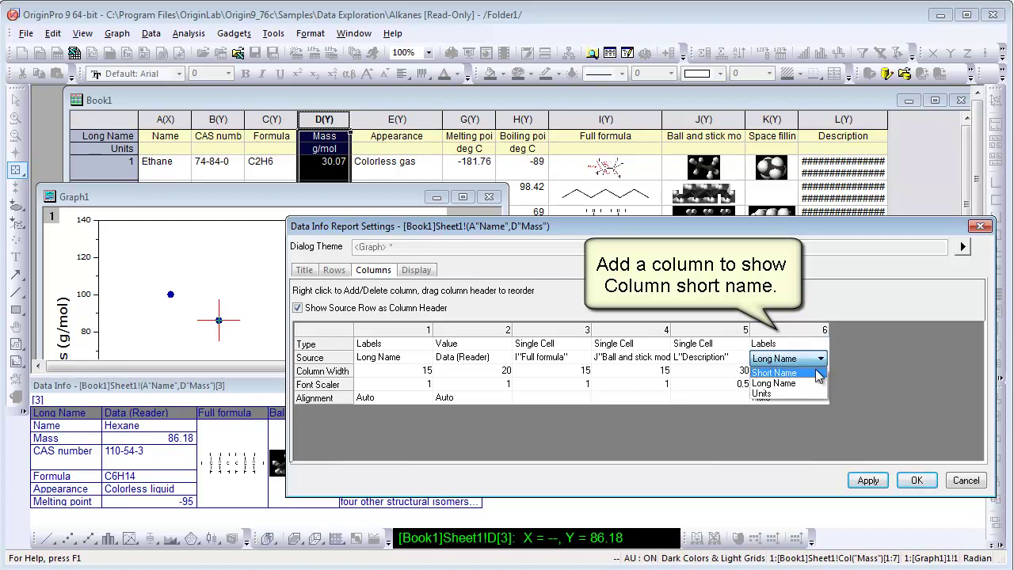
left_click(816, 372)
mouse_move(794, 332)
left_mouse_down()
mouse_move(650, 339)
mouse_move(513, 327)
left_mouse_up()
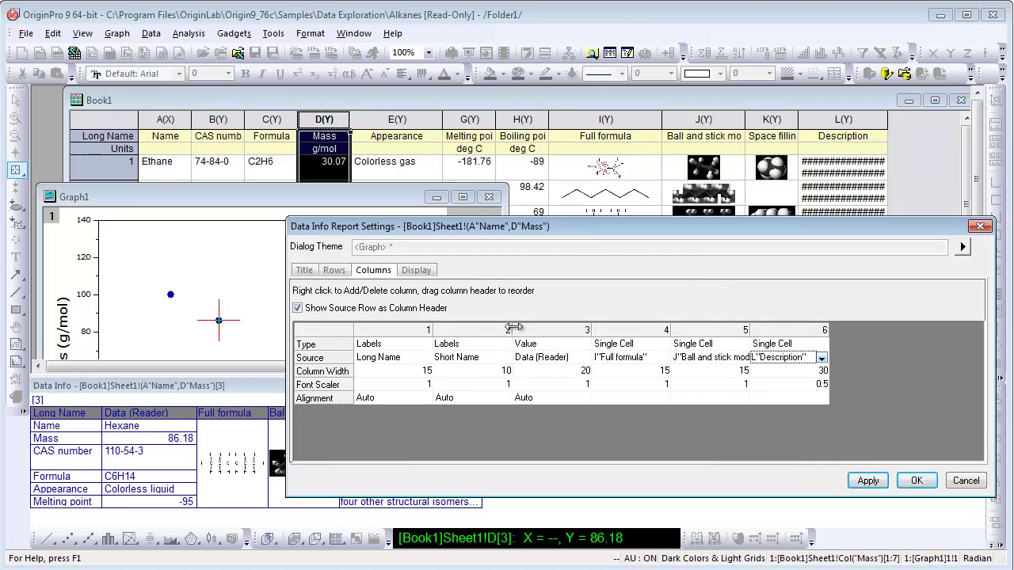
Add a seventh Single Cell column showing the Space filling model, then append an eighth column
right_click(854, 331)
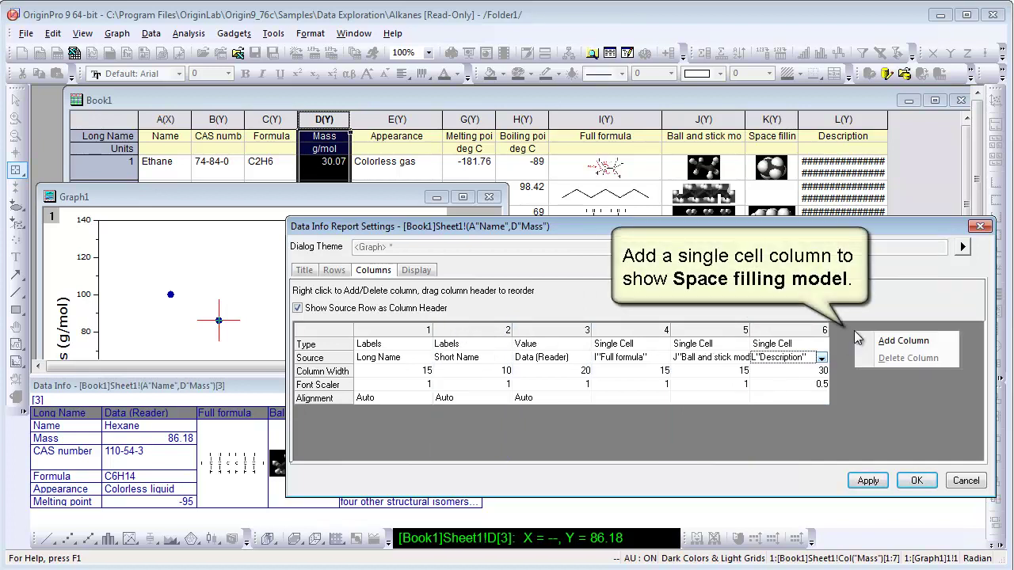
left_click(885, 342)
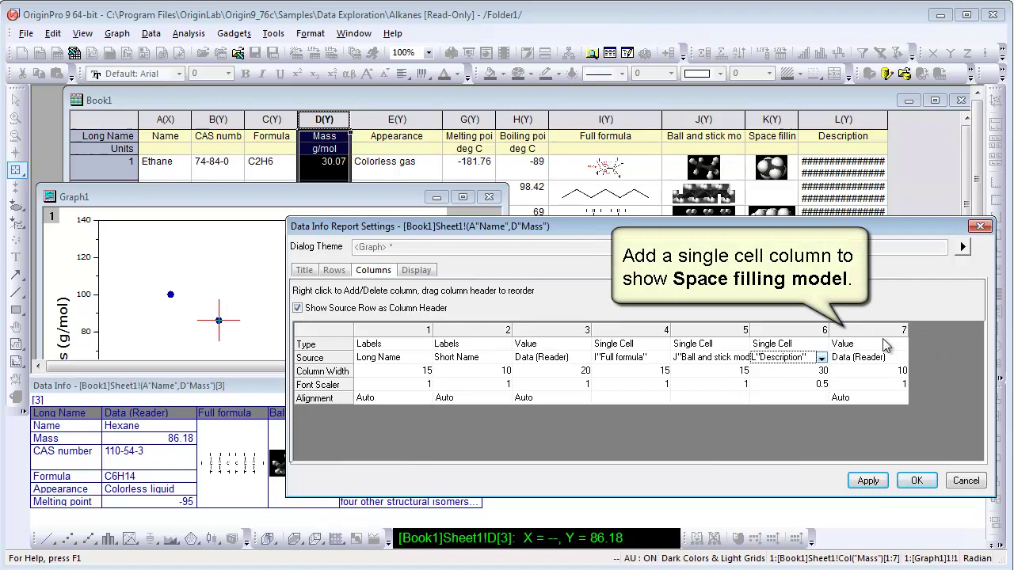
left_click(888, 346)
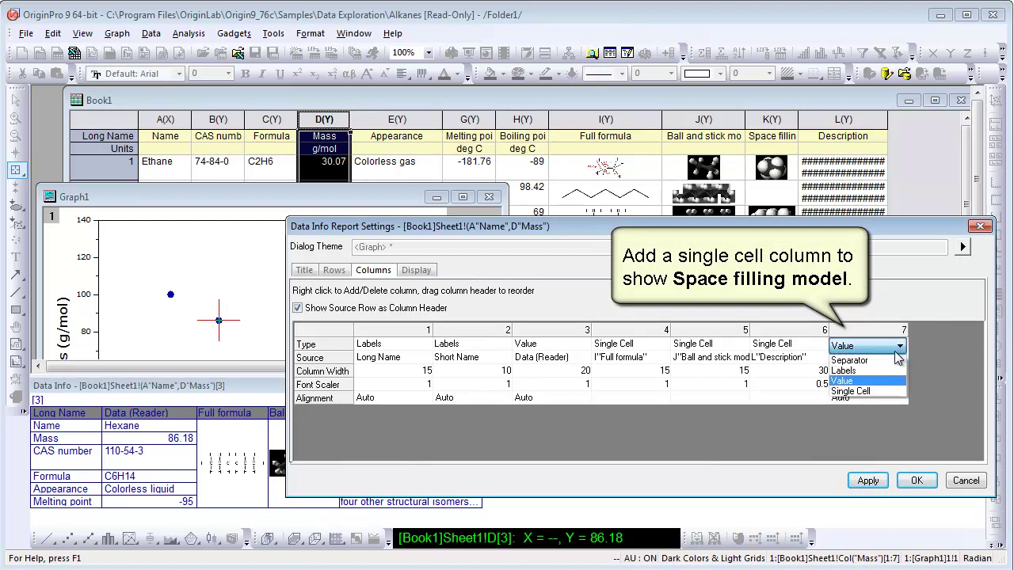
left_click(892, 392)
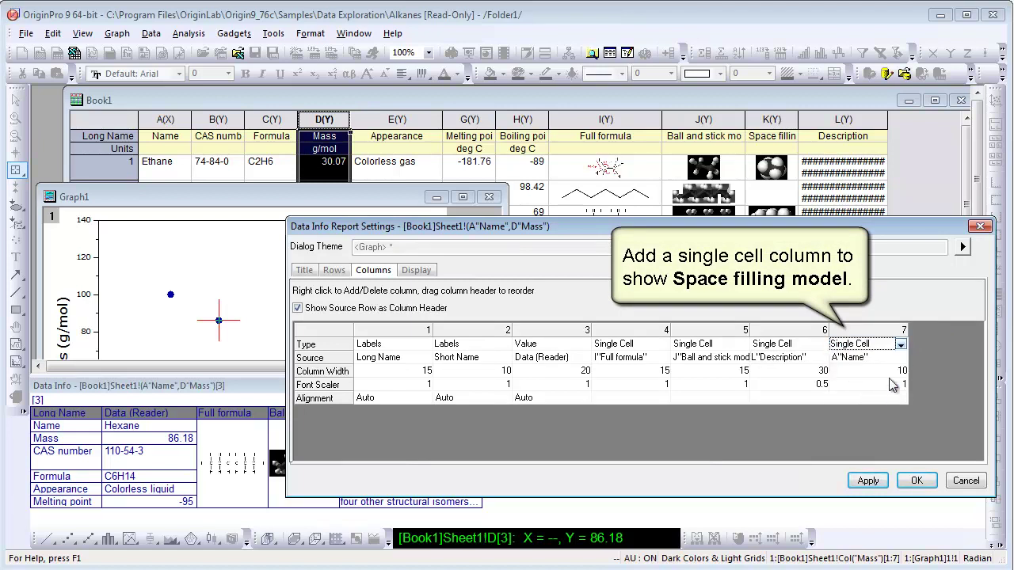
left_click(887, 357)
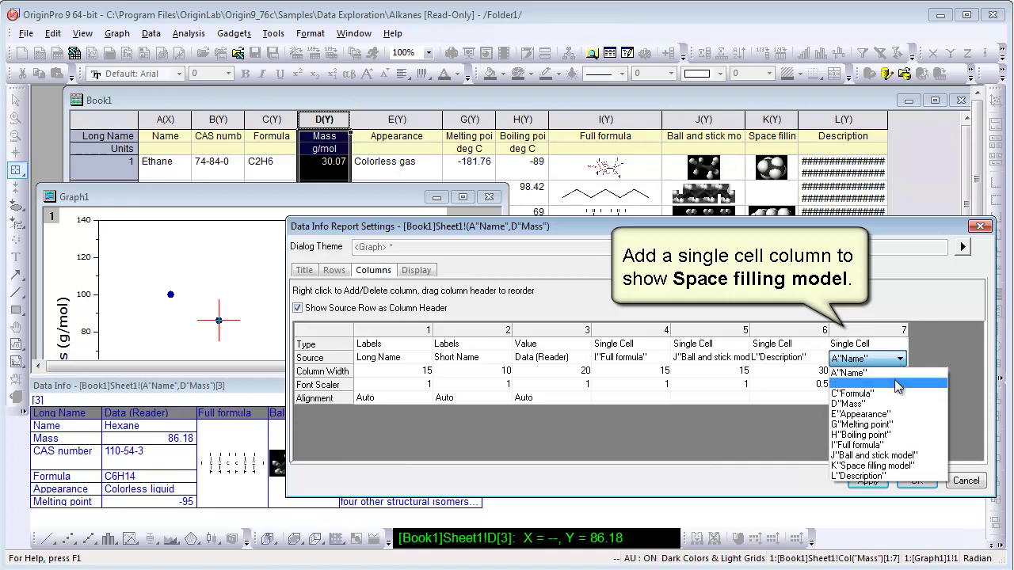
left_click(881, 466)
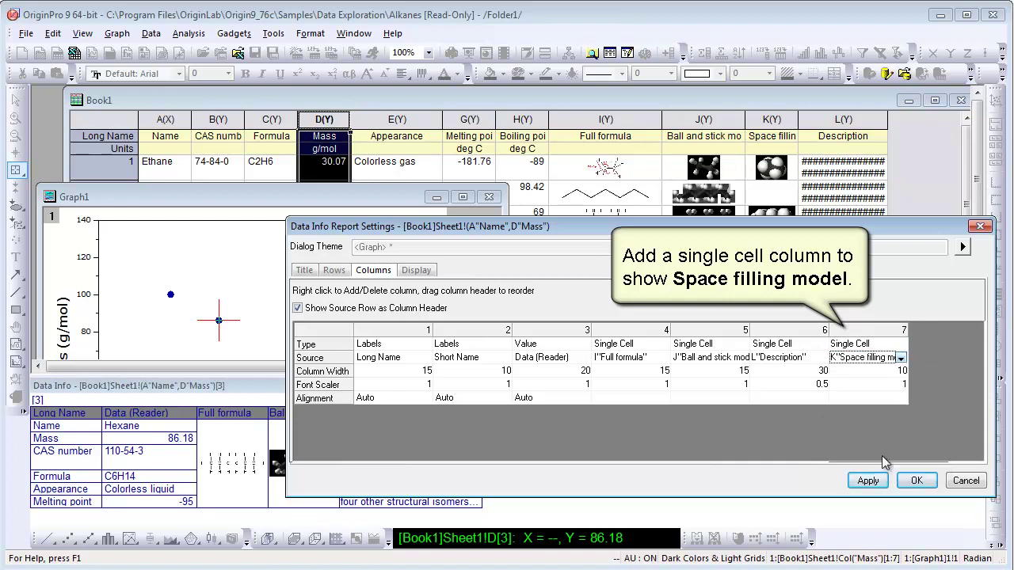
right_click(922, 336)
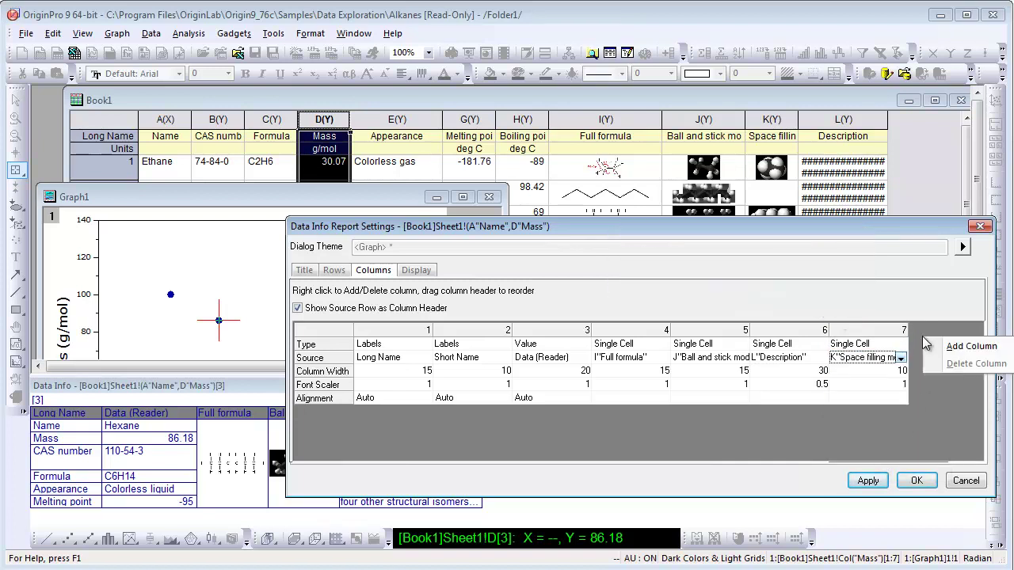
left_click(953, 347)
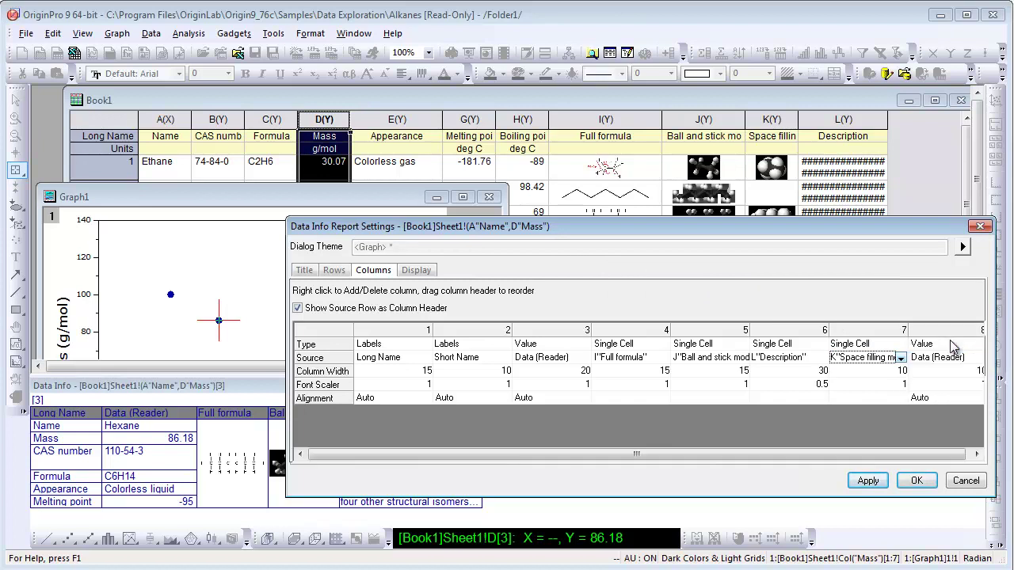
Make the new column a width-5 Separator at position 4, before Full formula
left_click_drag(939, 333, 617, 342)
left_click(660, 347)
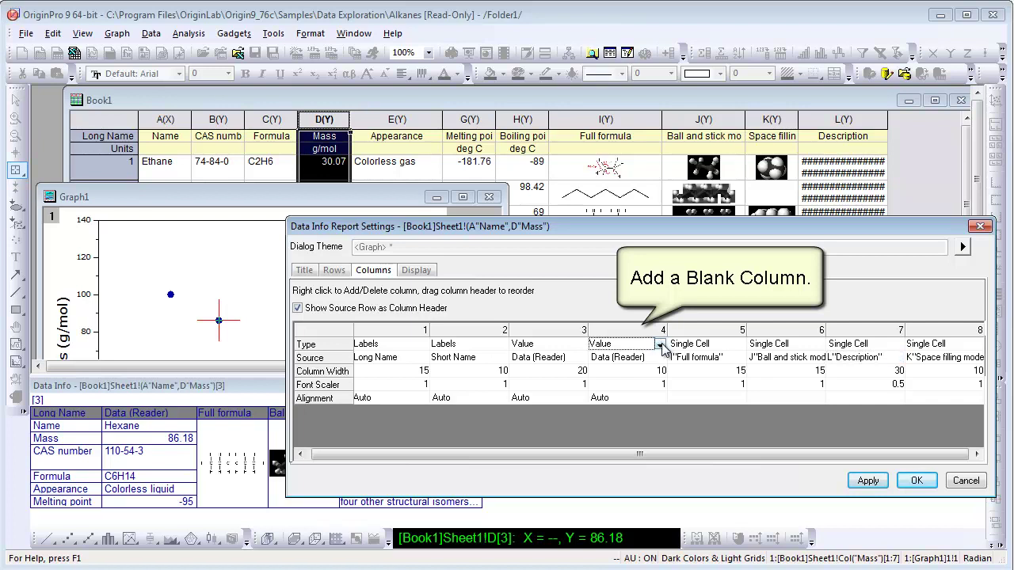
left_click(634, 358)
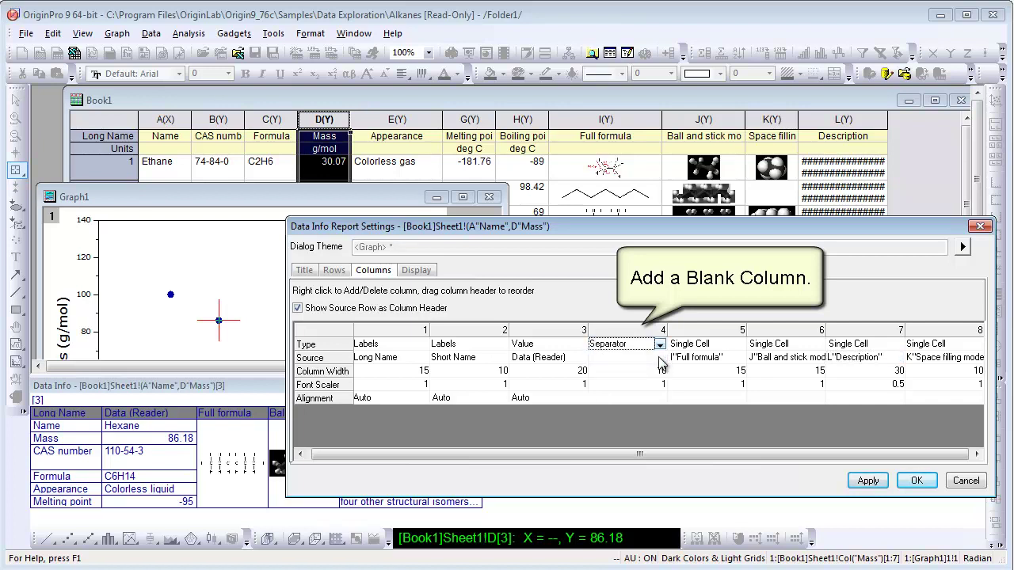
left_click(657, 378)
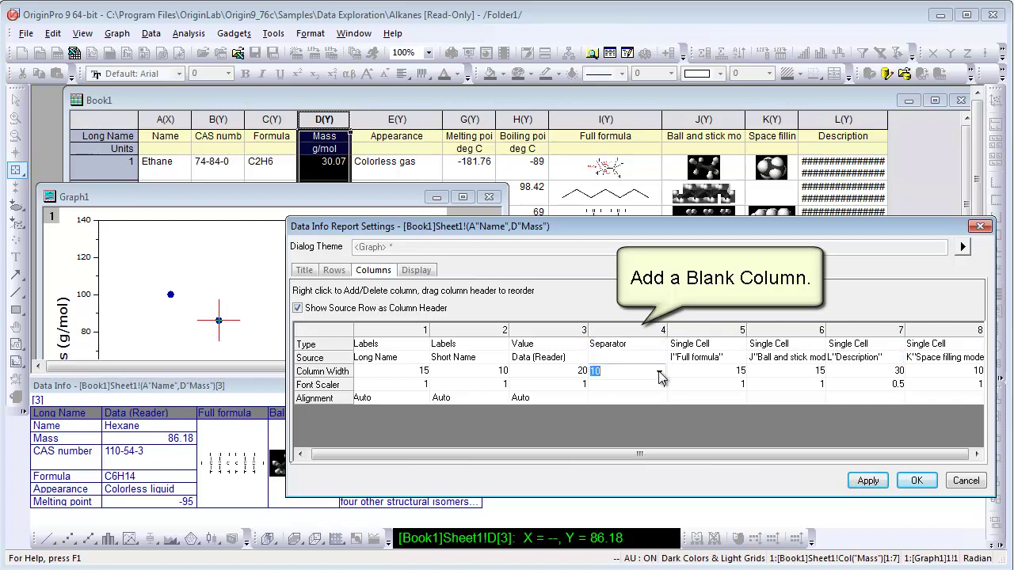
left_click(658, 371)
left_click(644, 386)
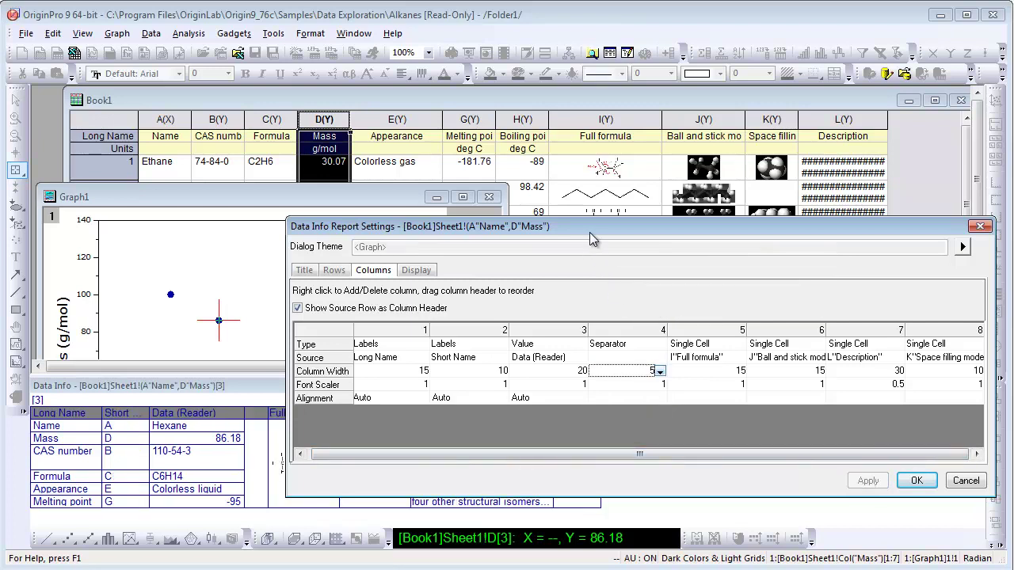
left_click_drag(590, 232, 524, 131)
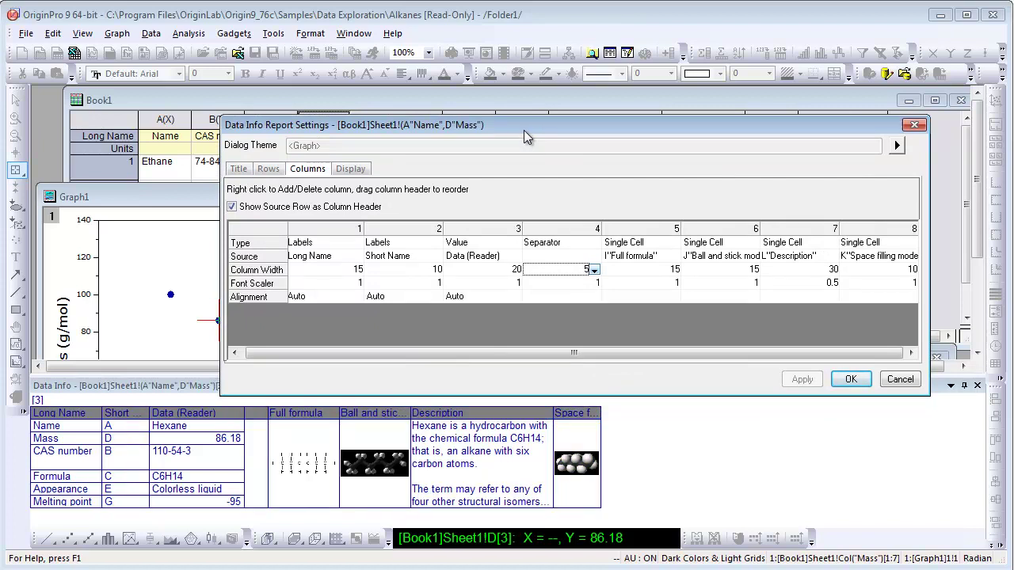
Set the Data Info maximum font size to 16, keeping minimum 10, and confirm
left_click(358, 169)
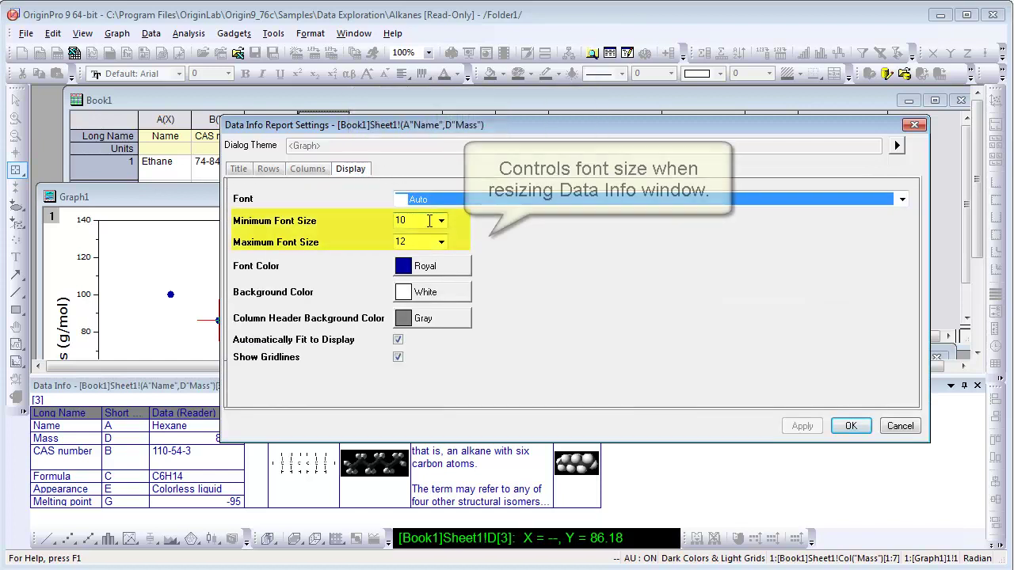
left_click(442, 242)
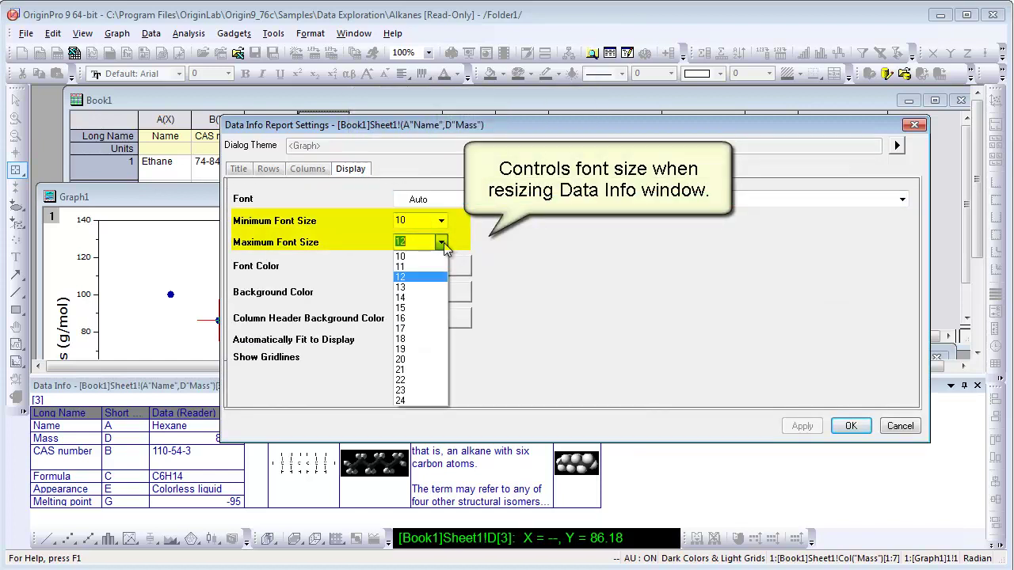
left_click(430, 319)
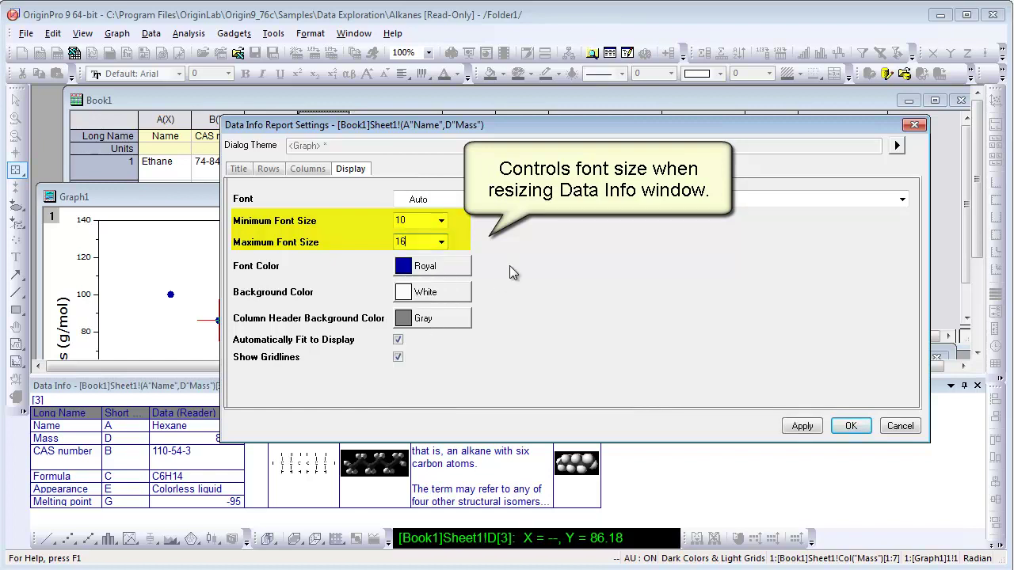
left_click(844, 426)
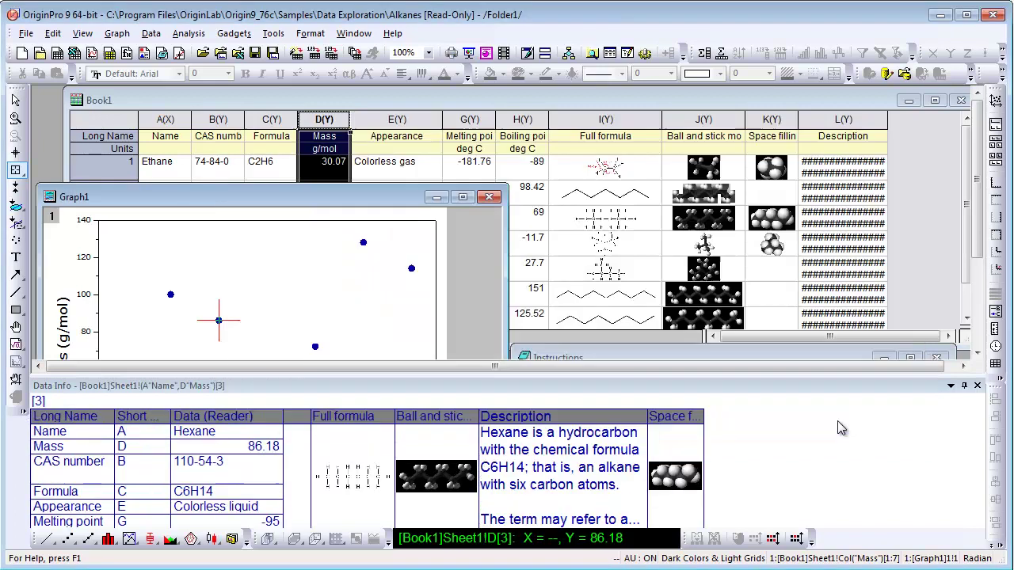
Undock the Data Info window to float over the graph and shrink it narrower
double_click(616, 388)
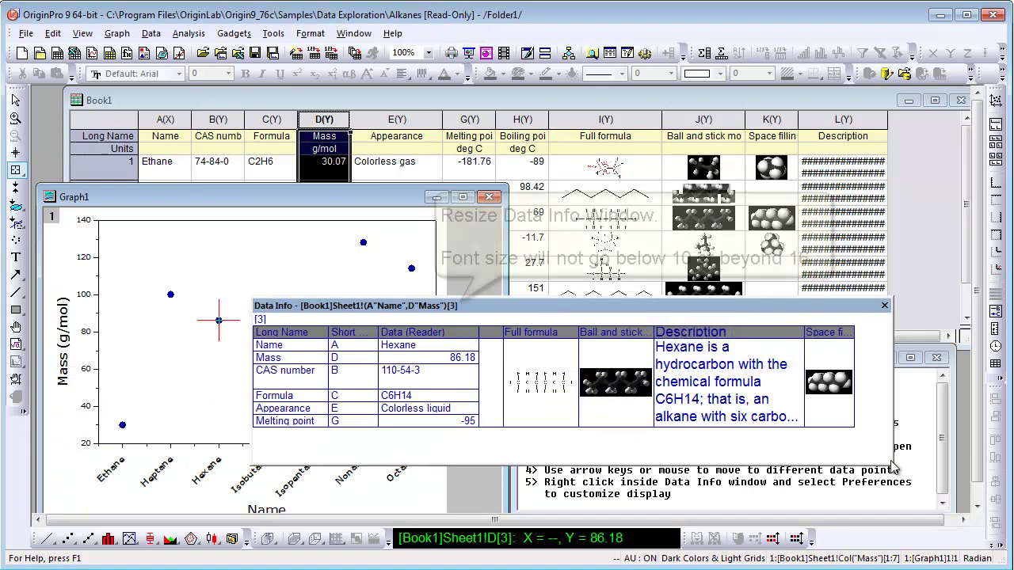
mouse_move(888, 463)
left_mouse_down()
mouse_move(549, 424)
mouse_move(796, 471)
mouse_move(846, 468)
mouse_move(839, 457)
left_mouse_up()
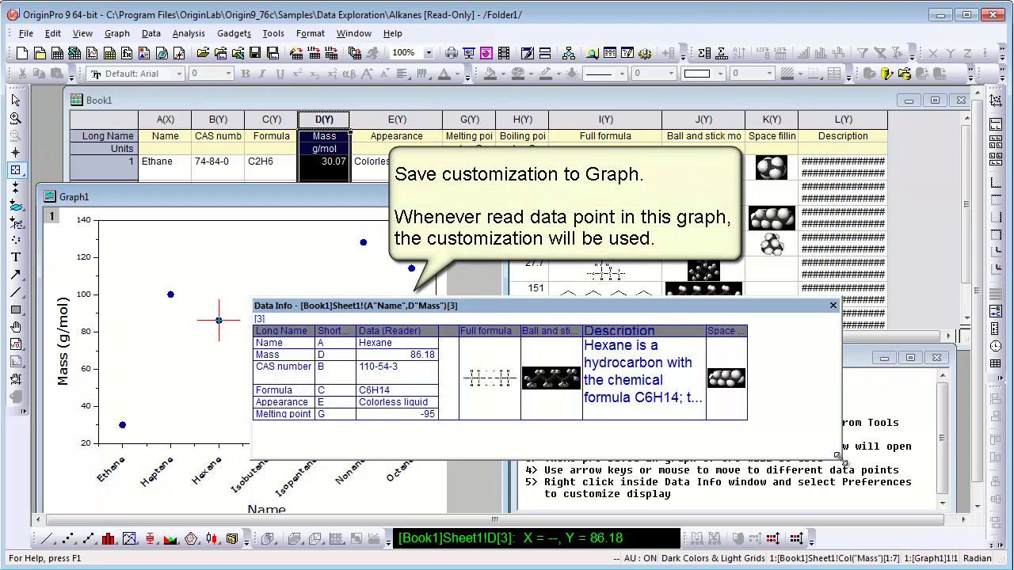
right_click(771, 338)
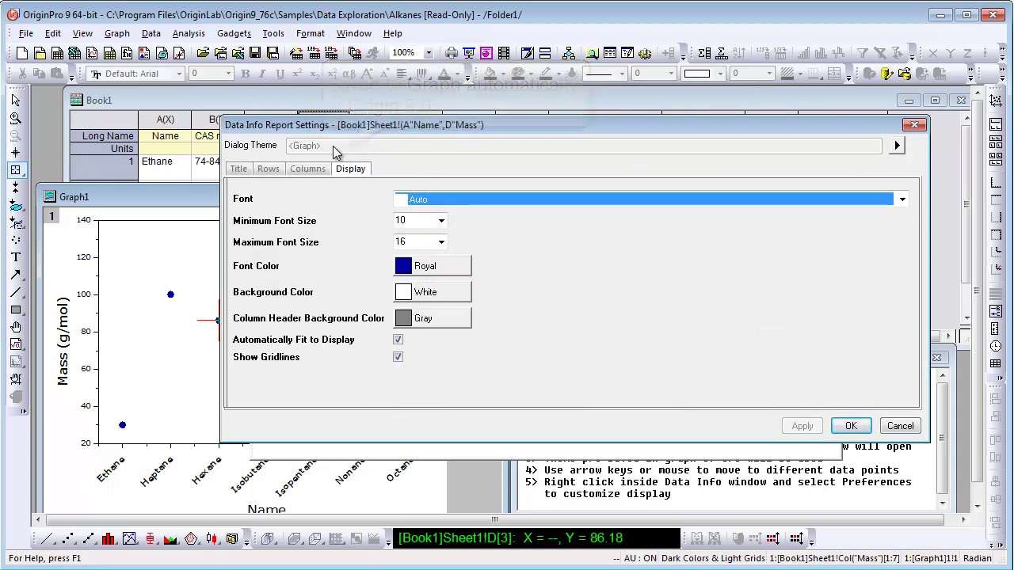
left_click_drag(346, 131, 240, 129)
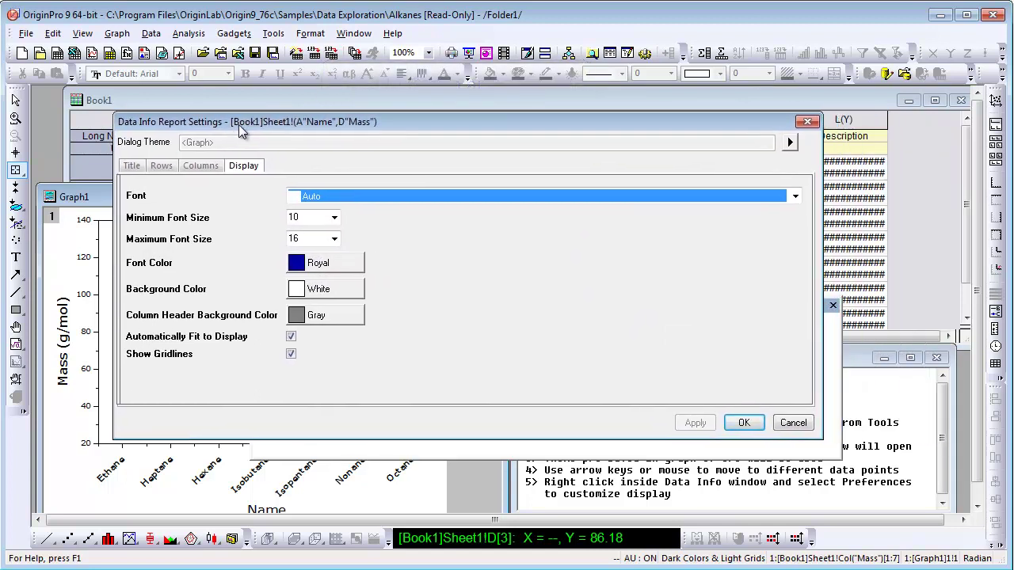
left_click(789, 144)
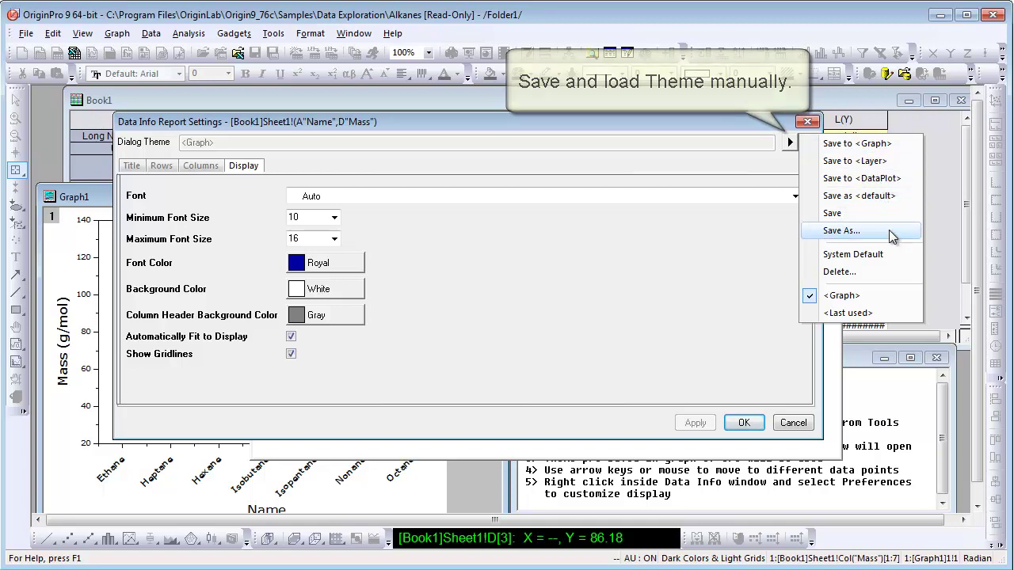
left_click(792, 424)
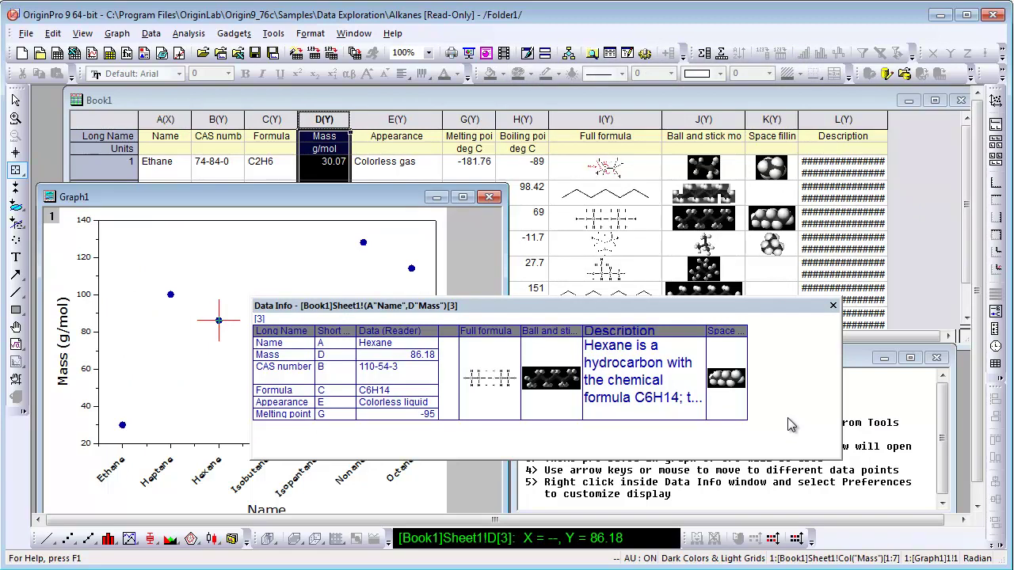
Copy all Data Info contents and create a new empty Book2 workbook for pasting
right_click(766, 338)
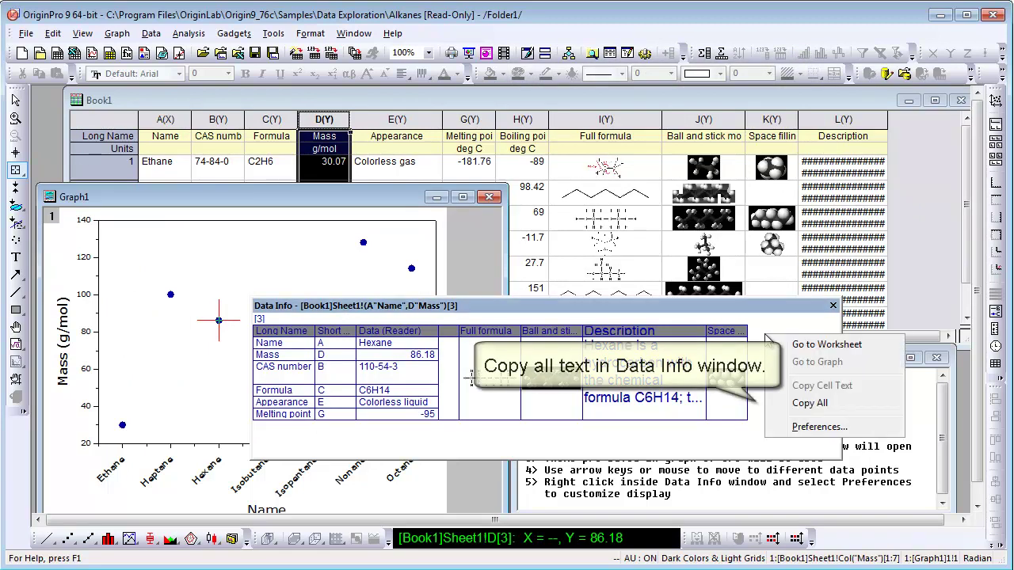
left_click(808, 403)
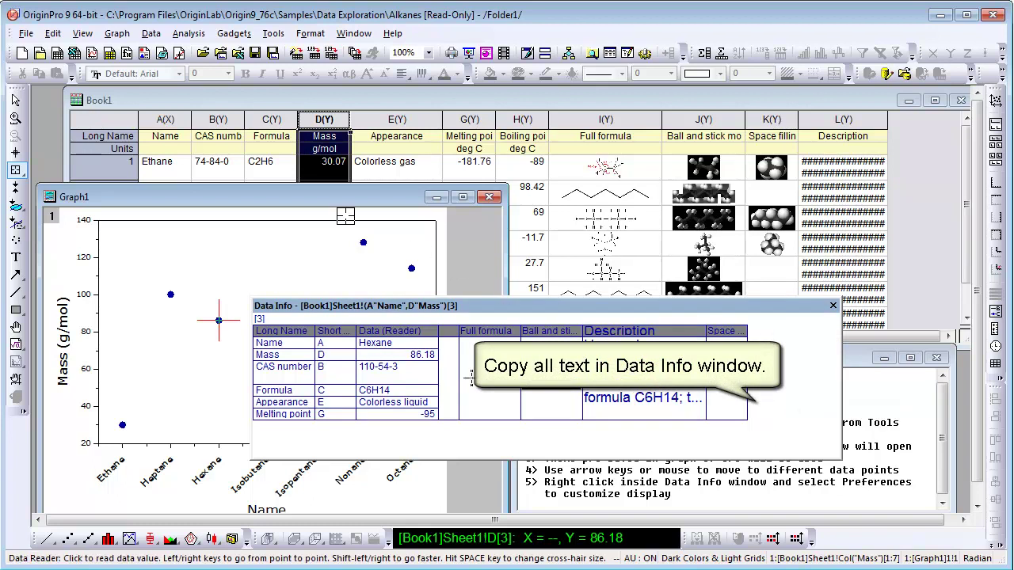
left_click(57, 53)
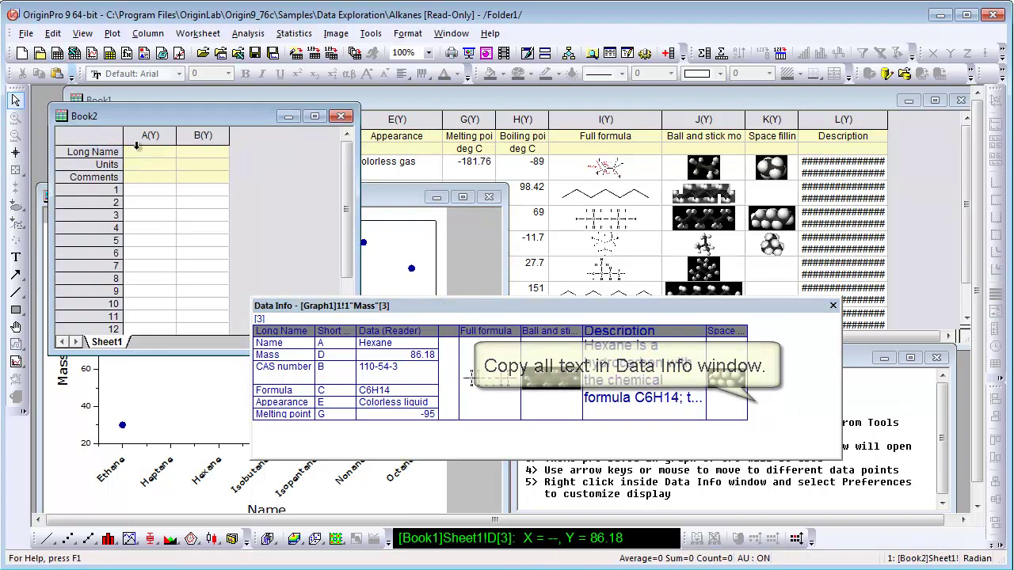
right_click(165, 192)
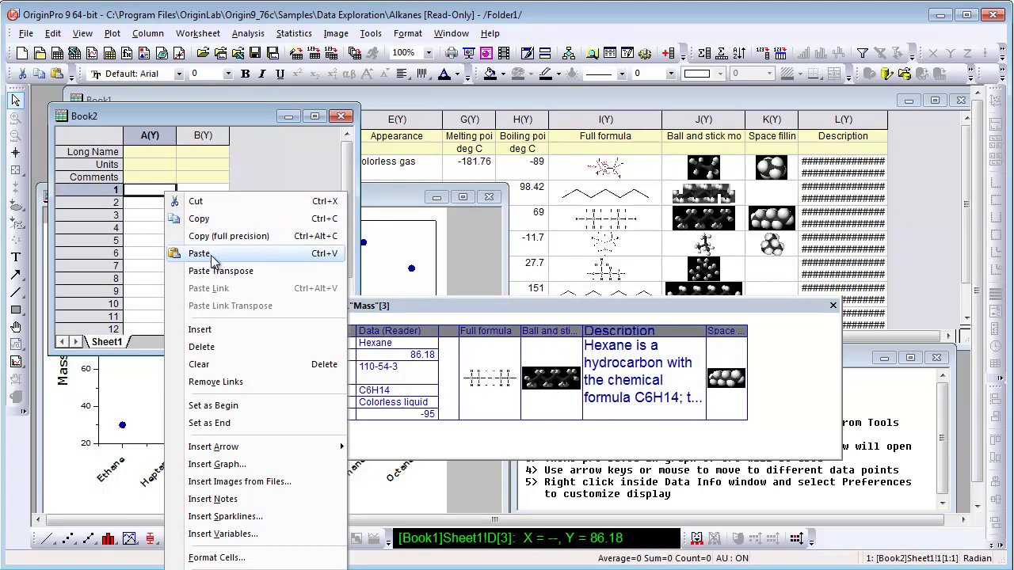